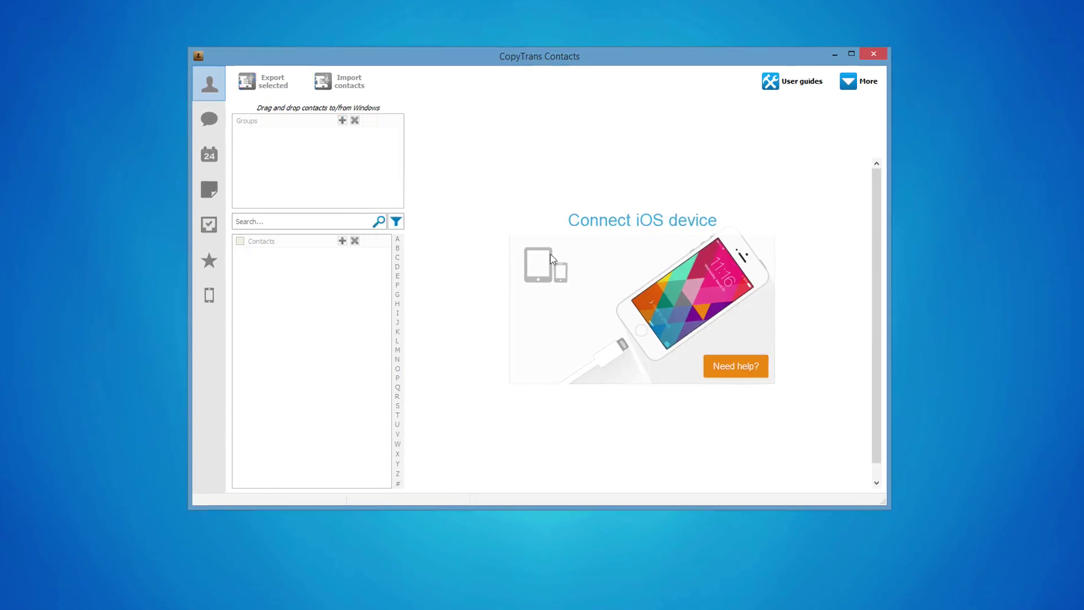
Mark Aaron, Alec and Amanda, then all 271 contacts using the Contacts header checkbox
left_click(240, 263)
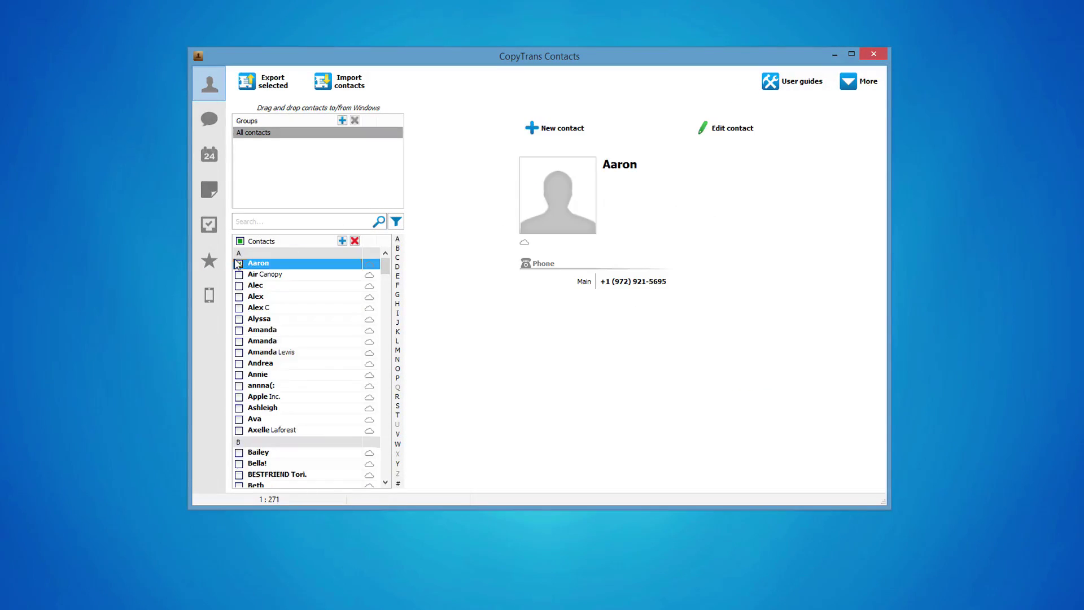
left_click(239, 285)
left_click(239, 330)
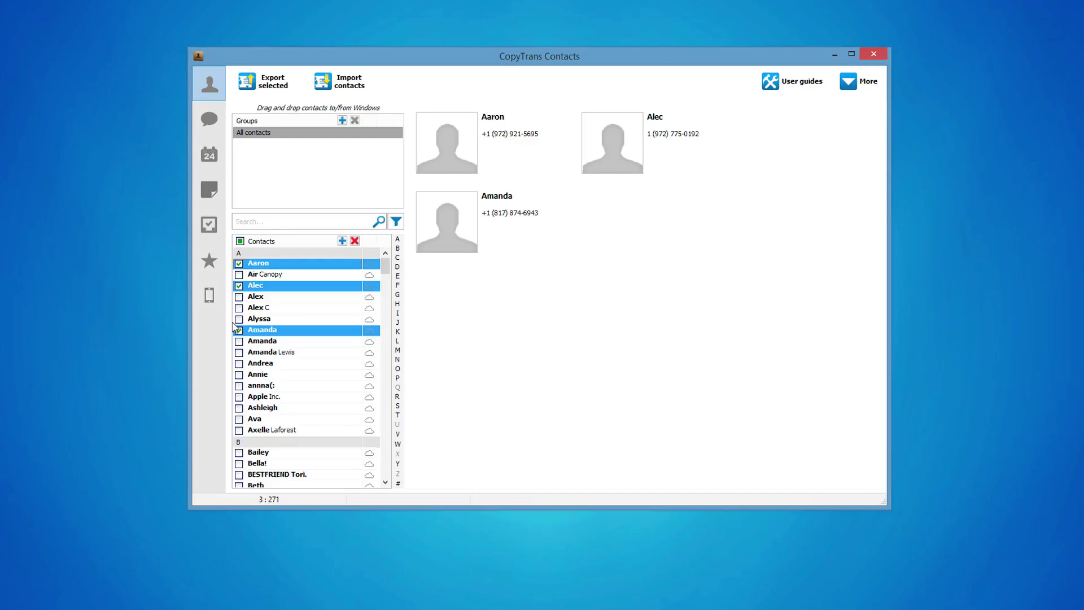
left_click(239, 241)
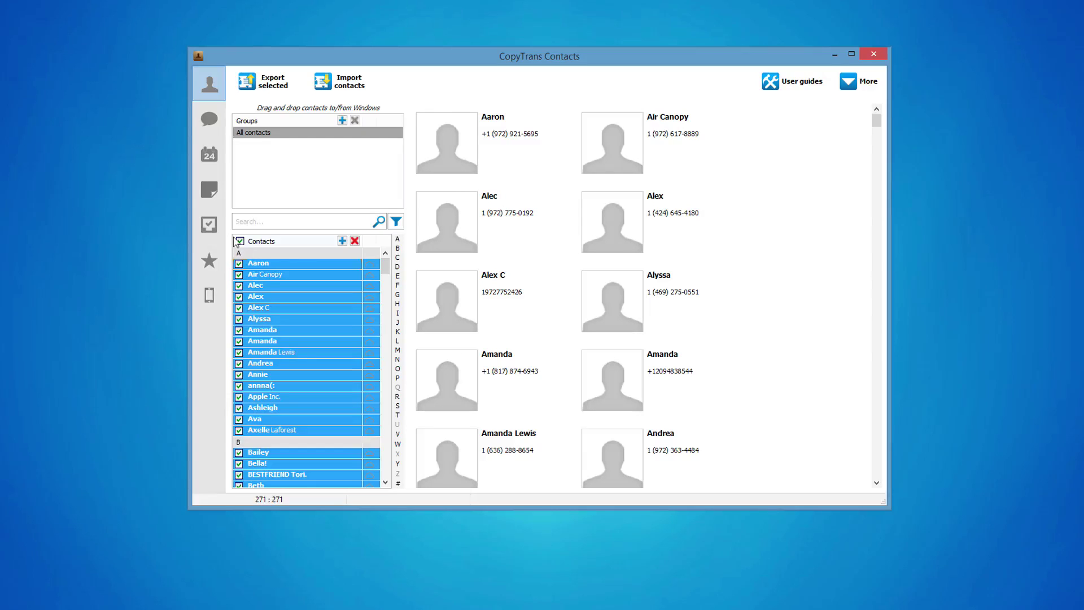
Export the 271 contacts to the Desktop in Skype single .vcf format, then open the export folder
left_click(269, 82)
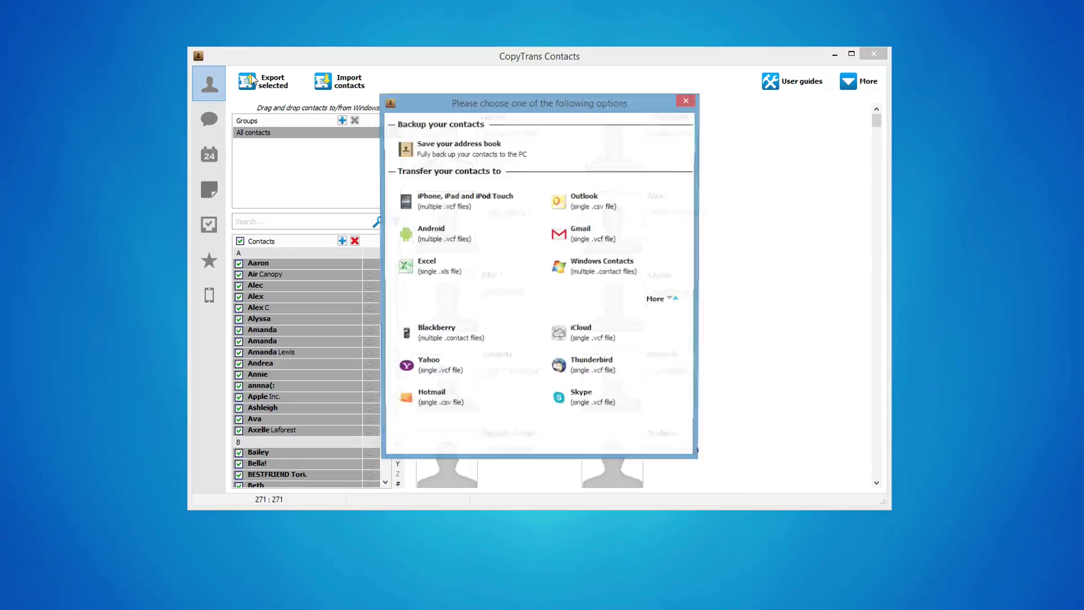
left_click(590, 399)
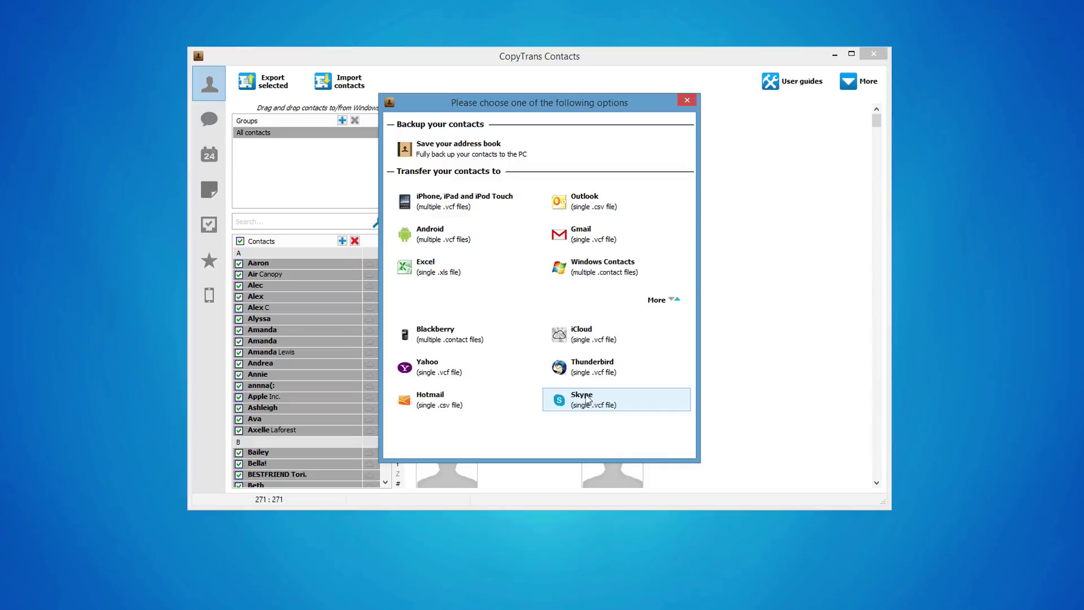
left_click(485, 266)
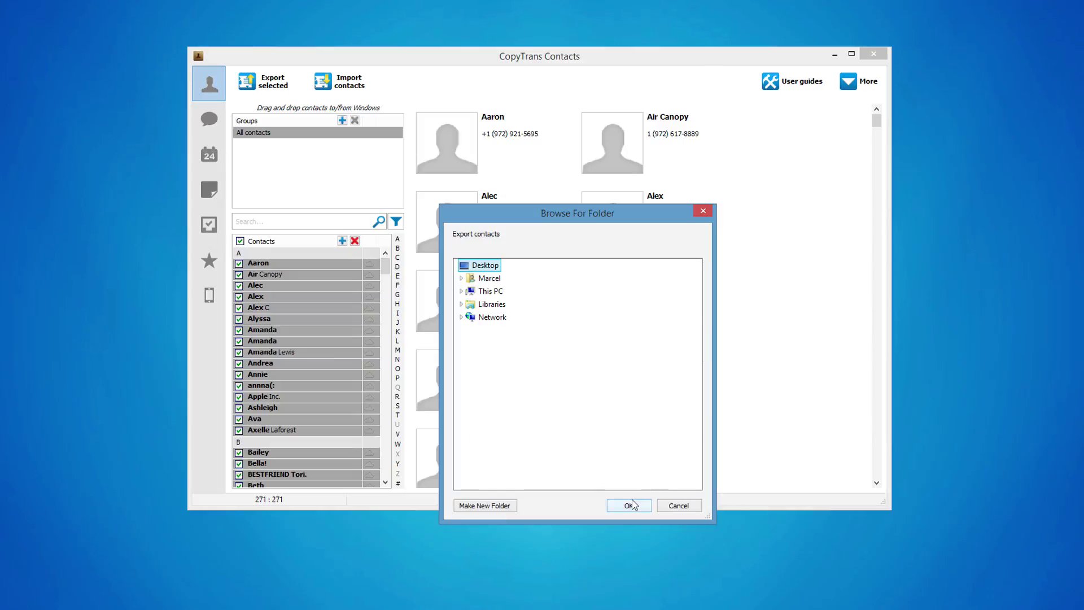
left_click(632, 505)
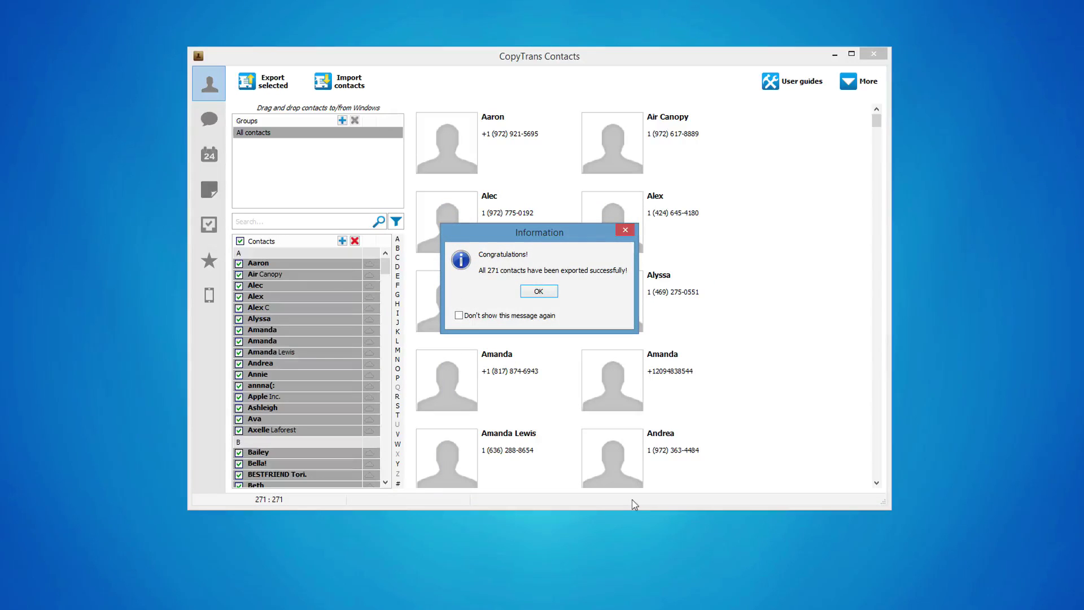
double_click(218, 117)
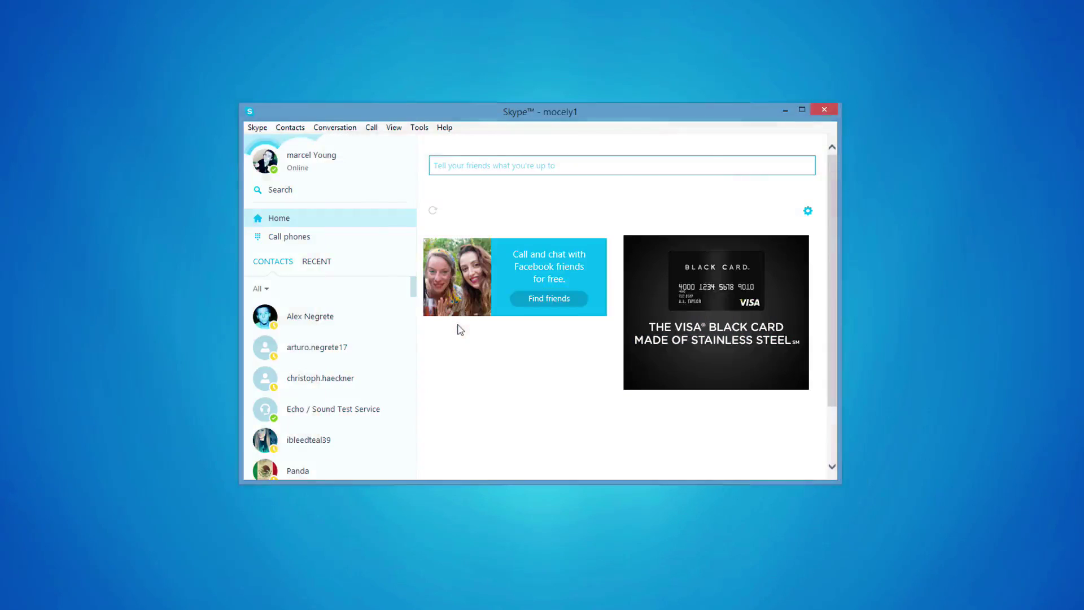
Restore Skype contacts from the Skype VCard file in the Desktop export's Contacts folder
left_click(290, 128)
mouse_move(309, 241)
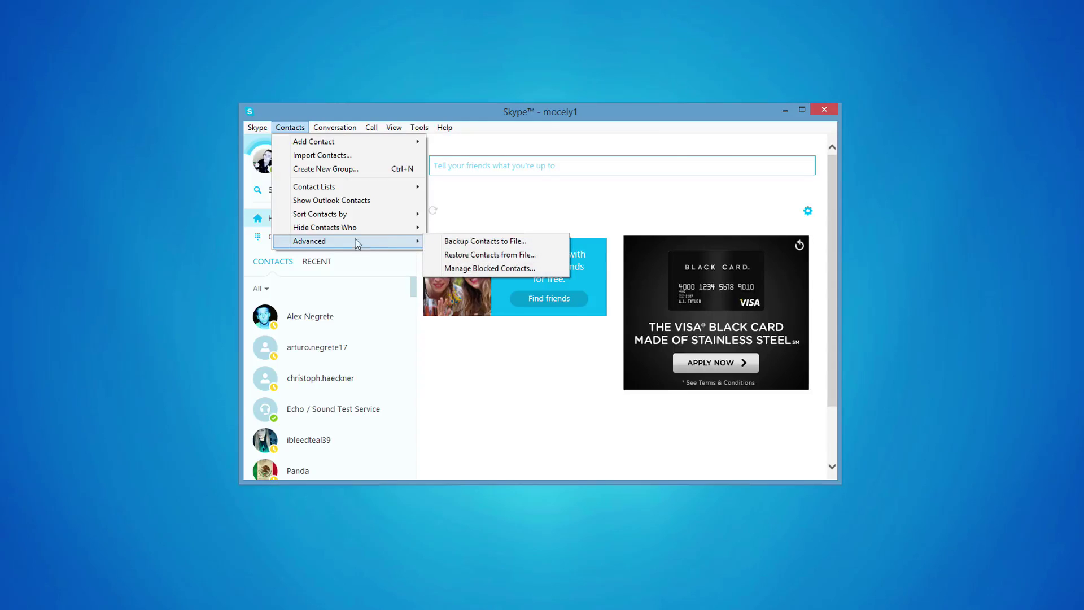
left_click(490, 254)
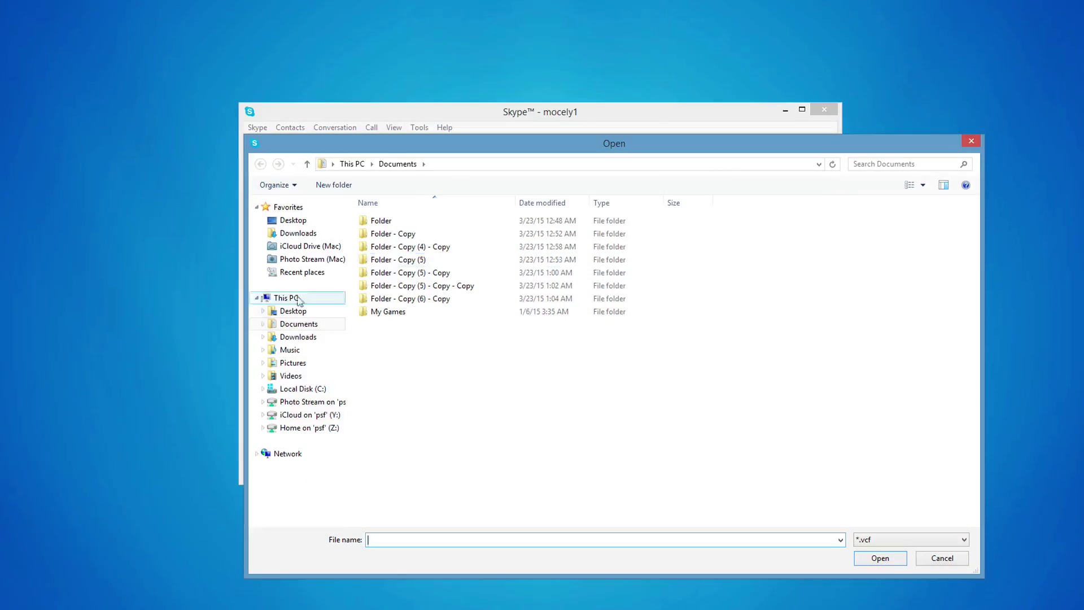
left_click(293, 311)
double_click(414, 220)
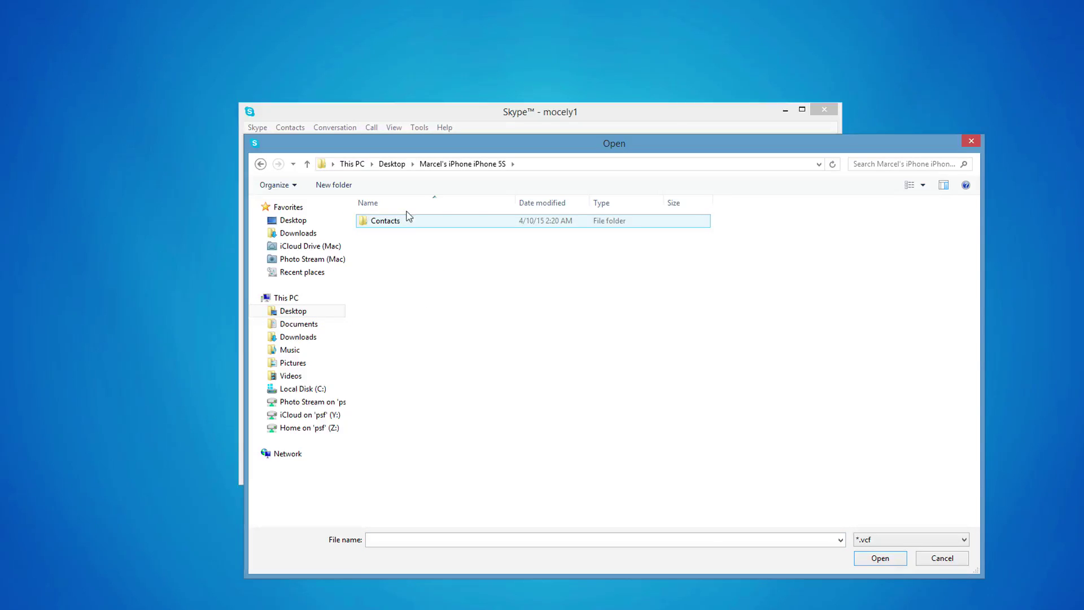
double_click(389, 220)
left_click(424, 220)
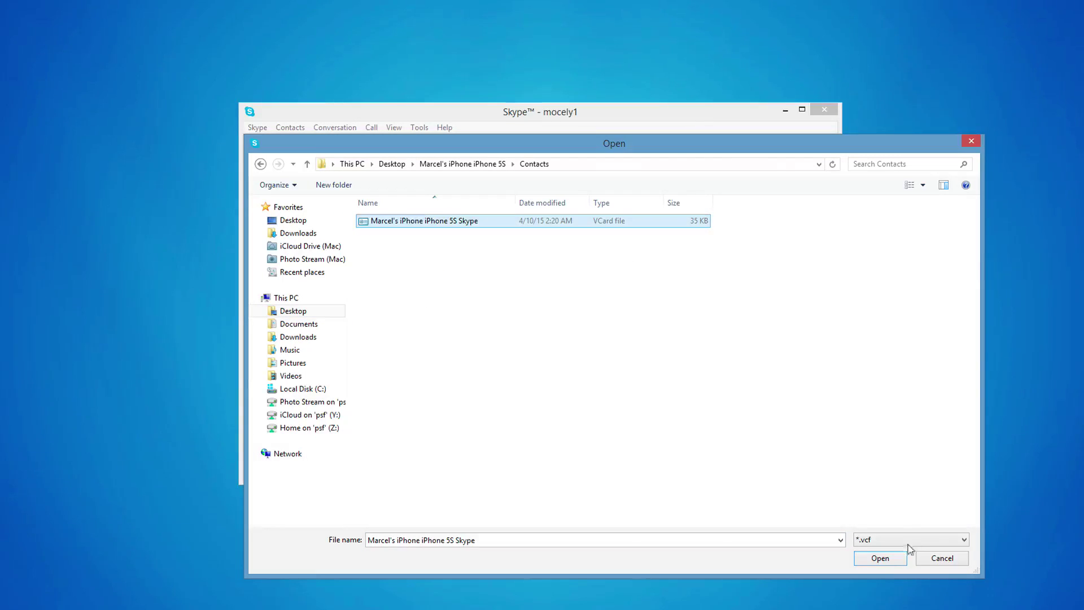
left_click(880, 557)
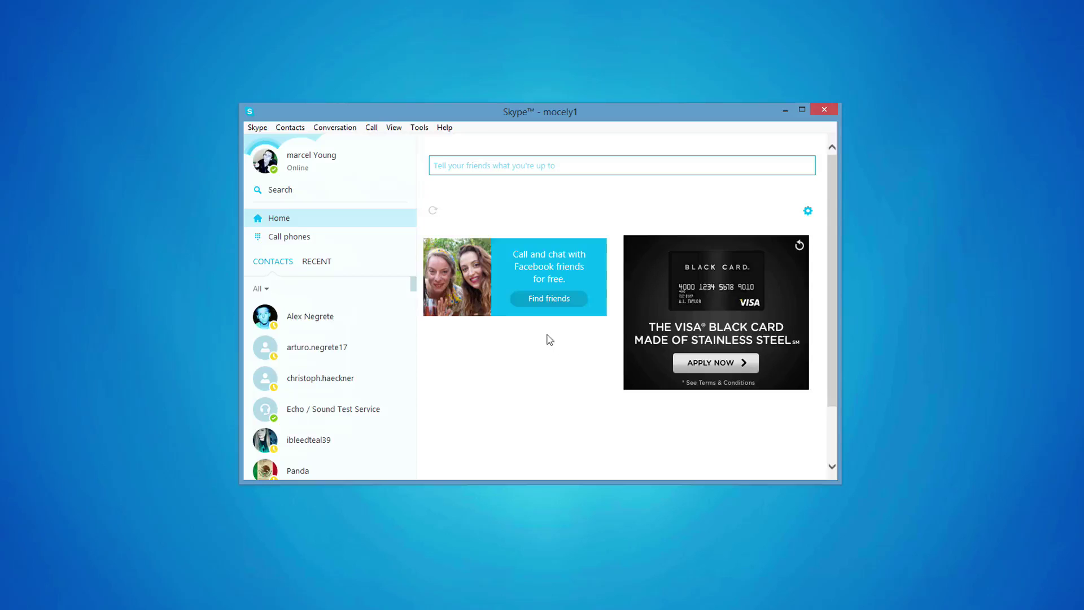
left_click_drag(408, 281, 407, 302)
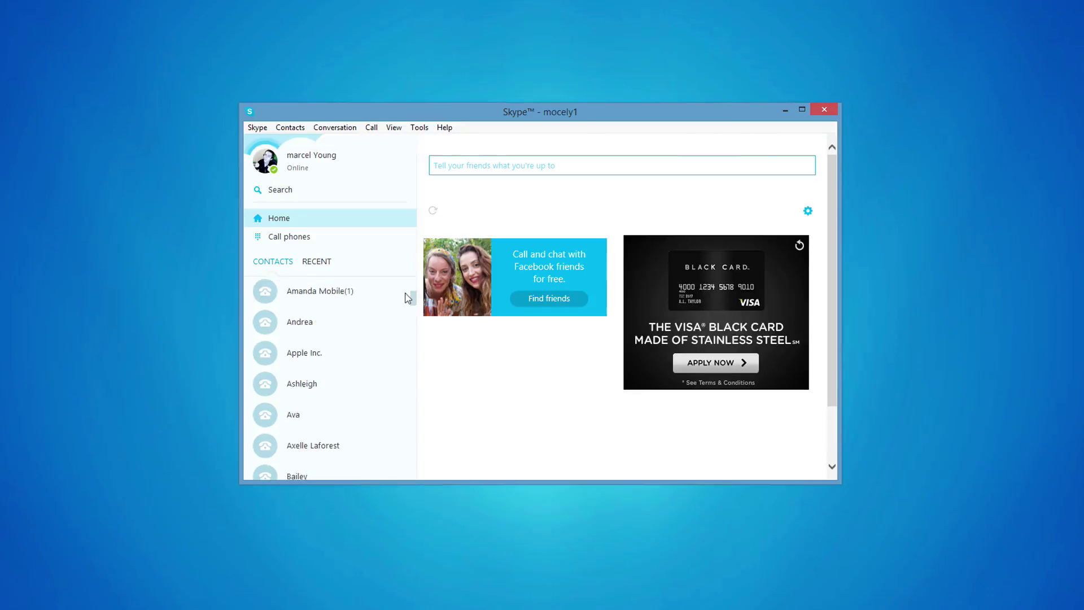